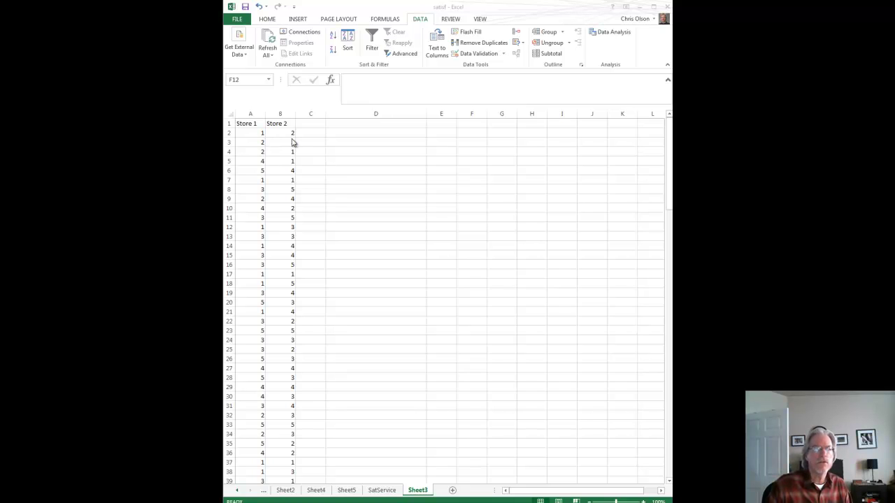
Examine the column headings and the first values listed for Store 1 and Store 2
left_click(254, 123)
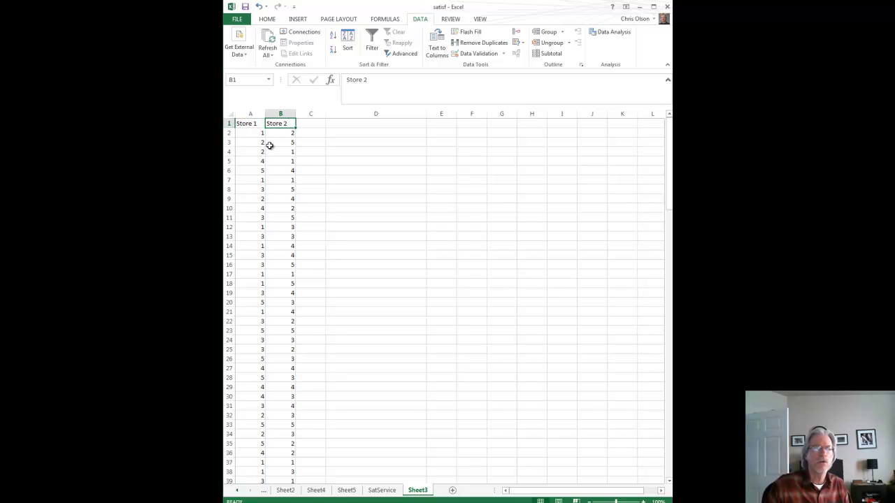
left_click(253, 132)
mouse_move(254, 132)
left_mouse_down()
mouse_move(254, 182)
mouse_move(254, 140)
mouse_move(262, 140)
left_mouse_up()
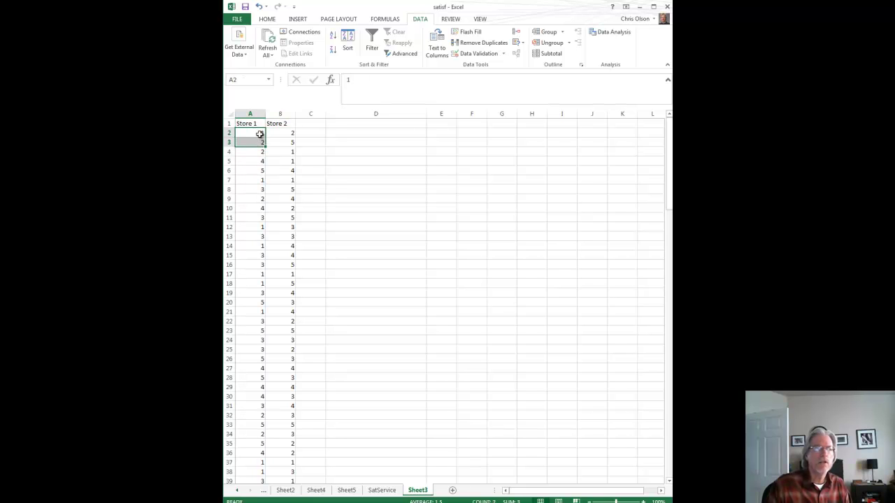
left_click(259, 133)
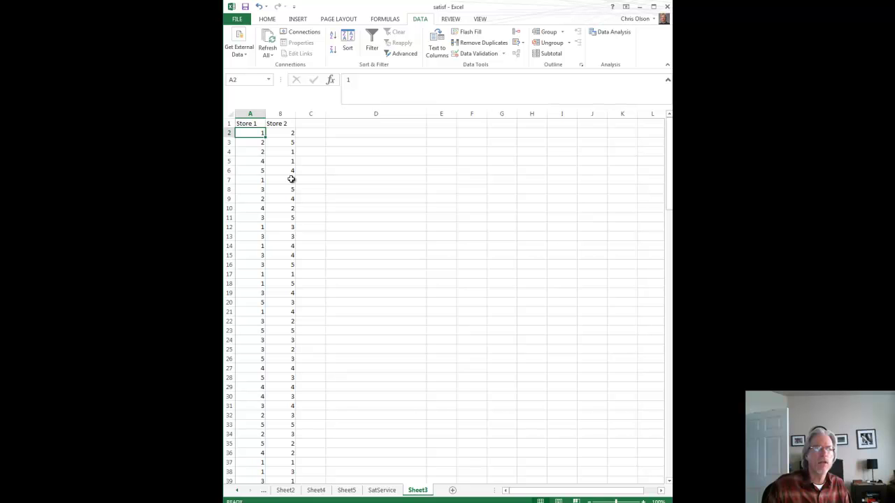
left_click(249, 141)
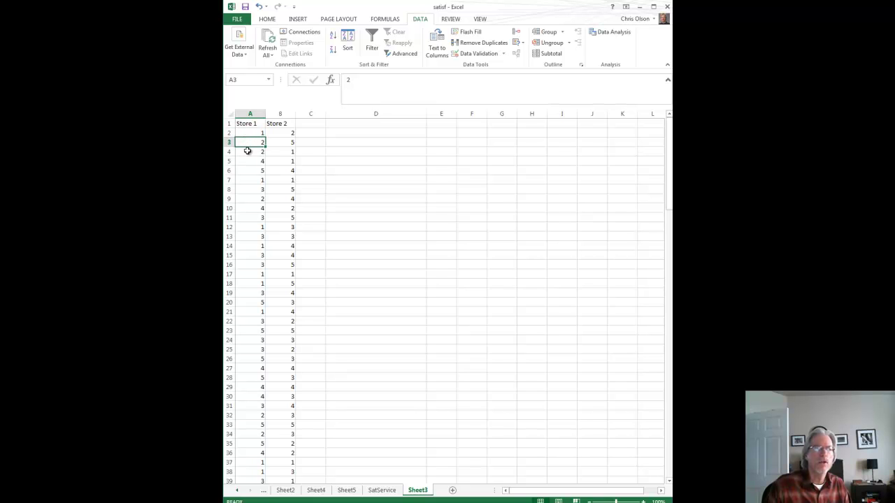
left_click(247, 151)
left_click(247, 161)
left_click(246, 170)
left_click(255, 180)
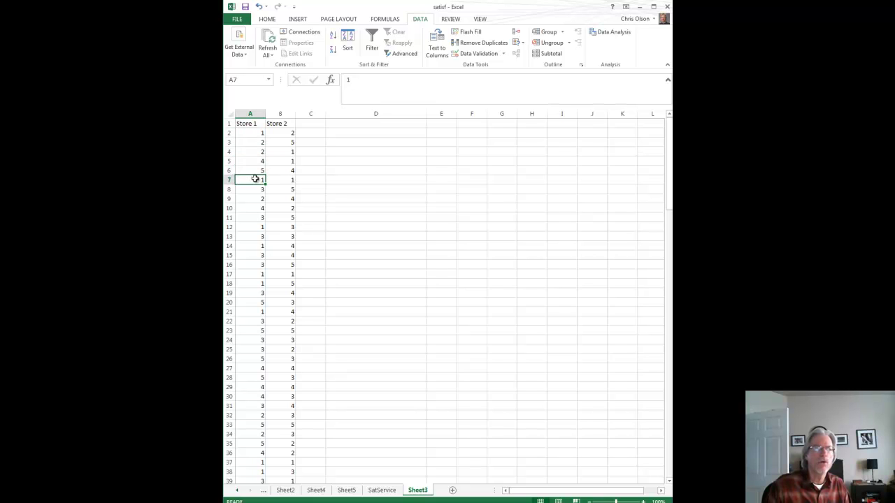
left_click(281, 133)
left_click(285, 150)
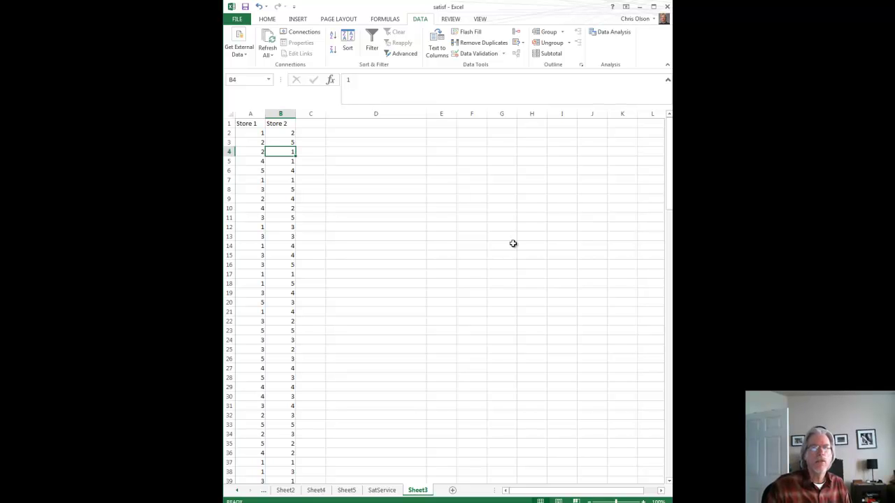
Open the F-Test Two-Sample for Variances tool from the data analysis tools
left_click(423, 216)
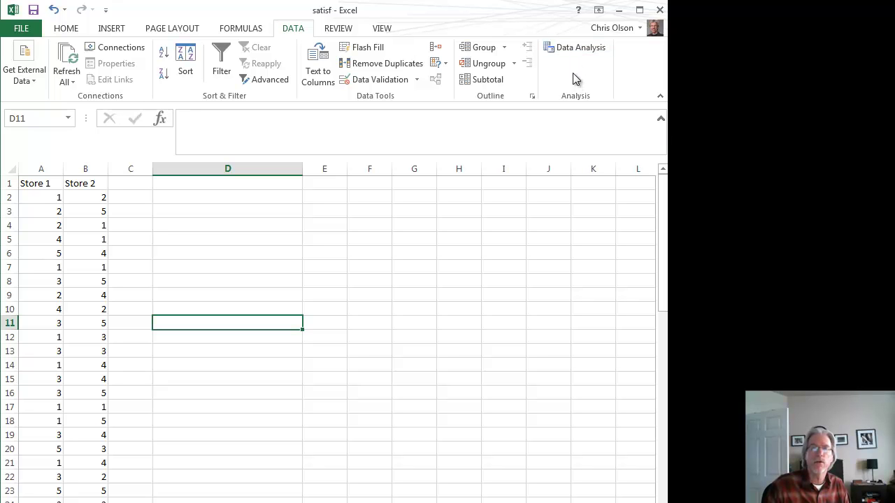
left_click(573, 49)
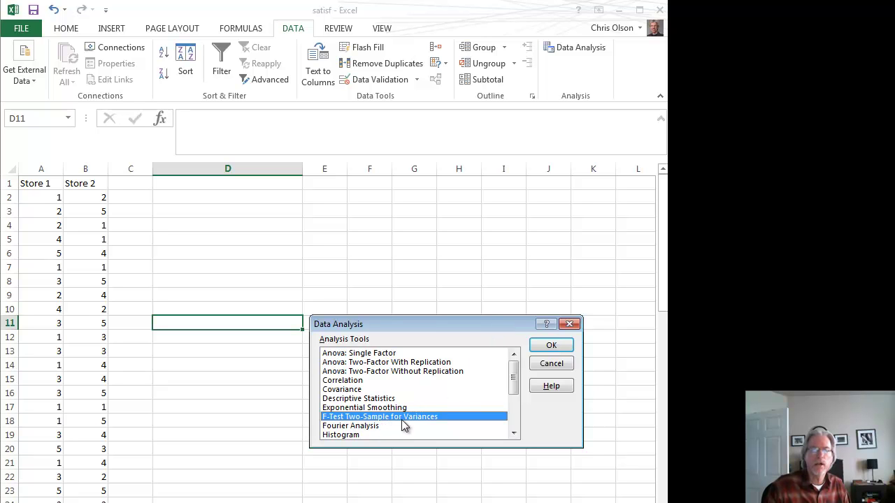
left_click_drag(512, 376, 513, 406)
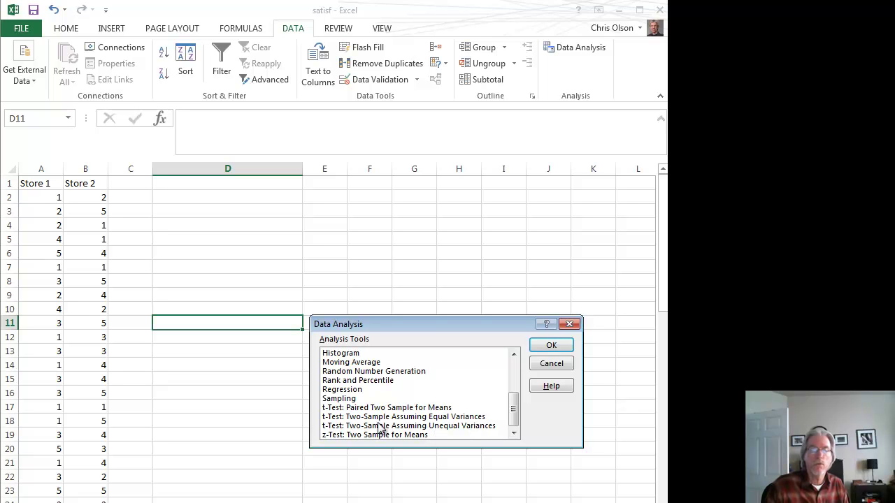
left_click_drag(513, 411, 508, 395)
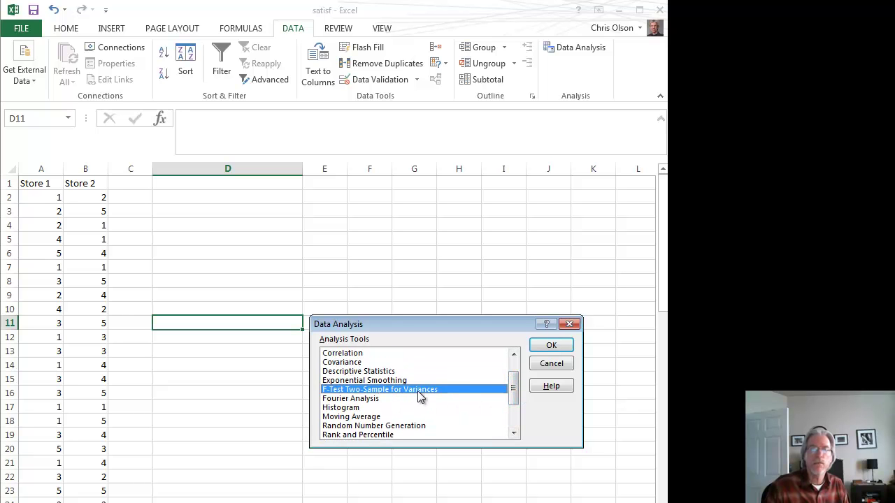
left_click(549, 345)
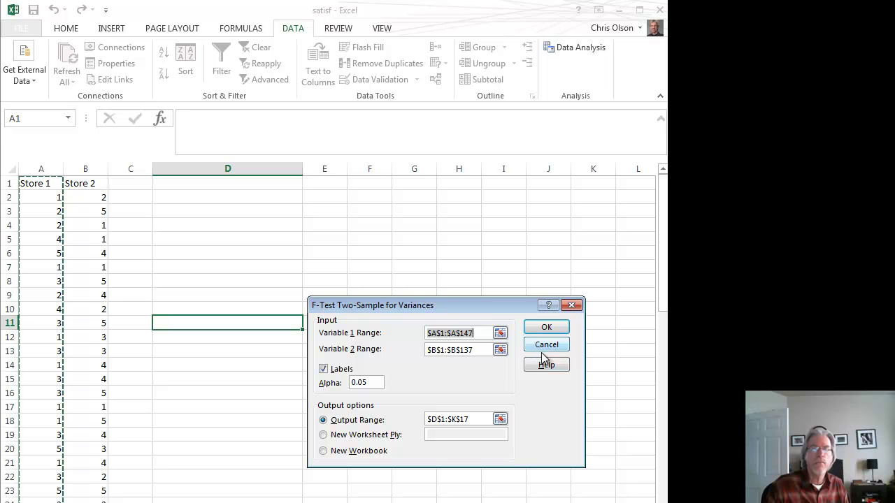
Clear the Variable 1, Variable 2 and output ranges already filled in for the F-test
key("Delete")
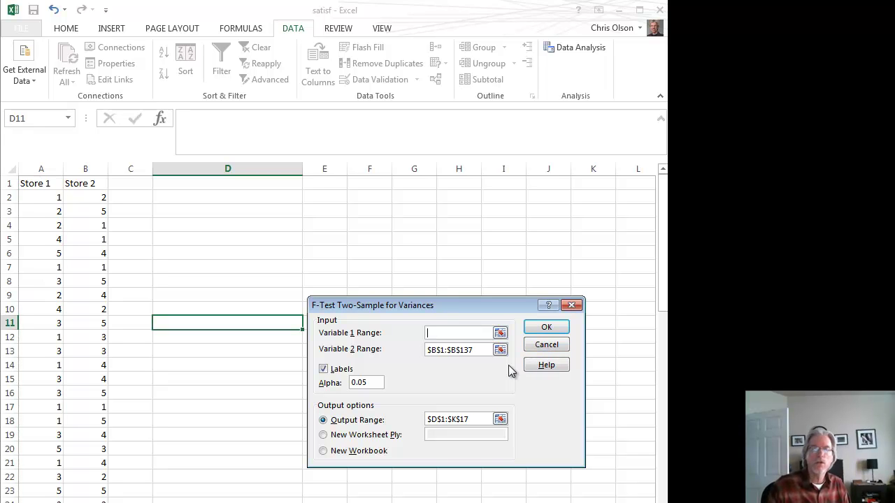
left_click(456, 349)
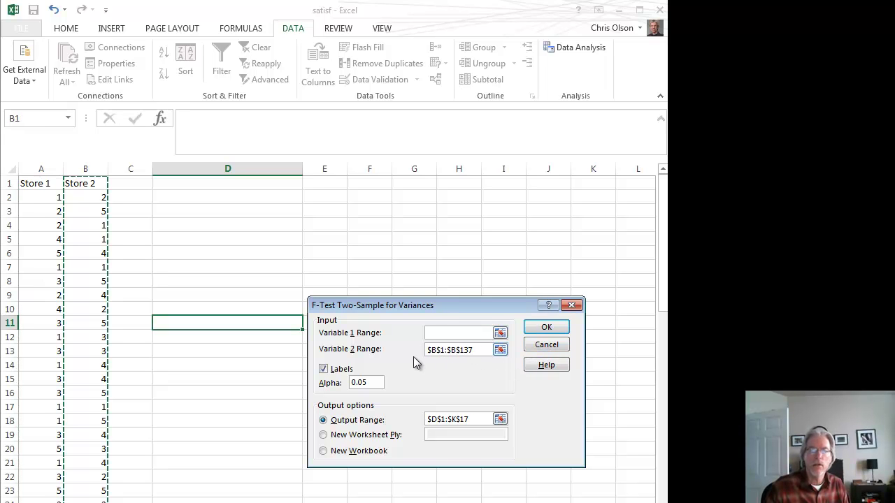
key("Delete")
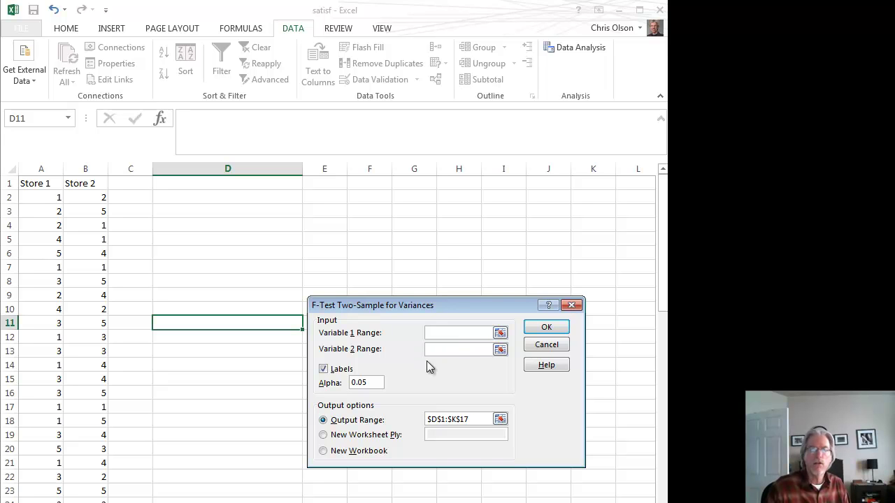
left_click(471, 419)
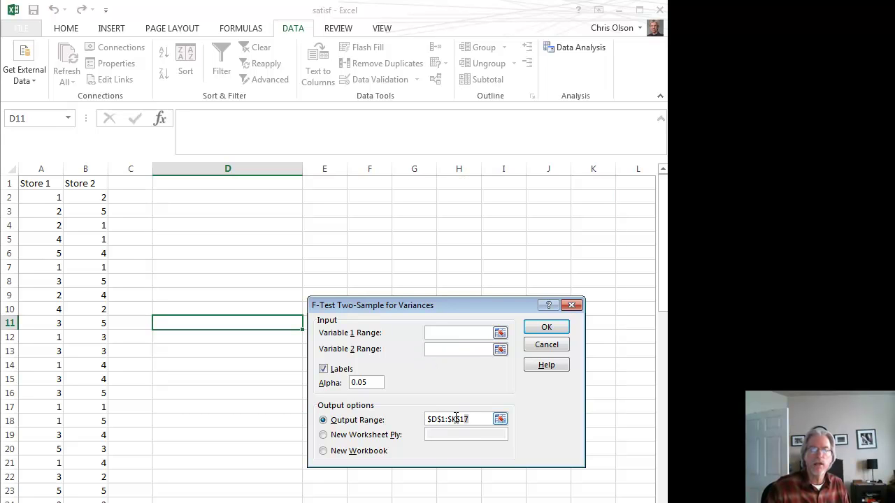
left_click_drag(467, 418, 420, 416)
key("Delete")
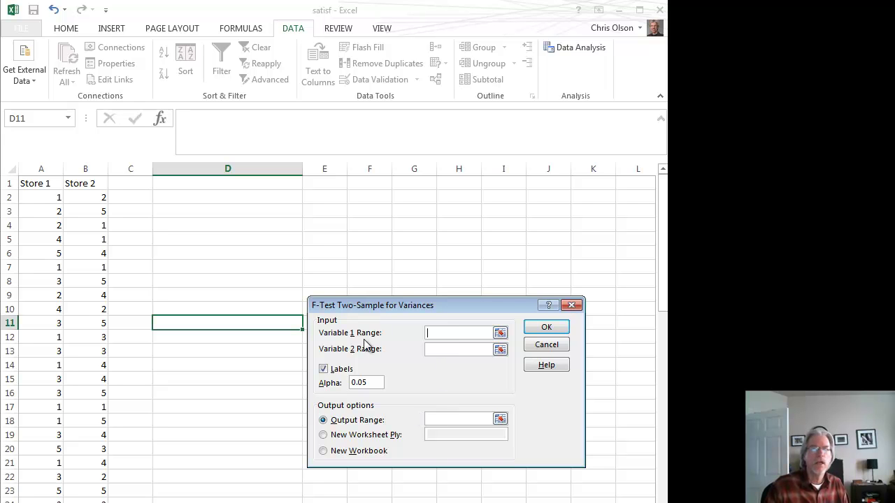
Set the F-test's Variable 1 range to $A$1:$A$147 and Variable 2 range to $B$1:$B$137, including the store headings
left_click(44, 185)
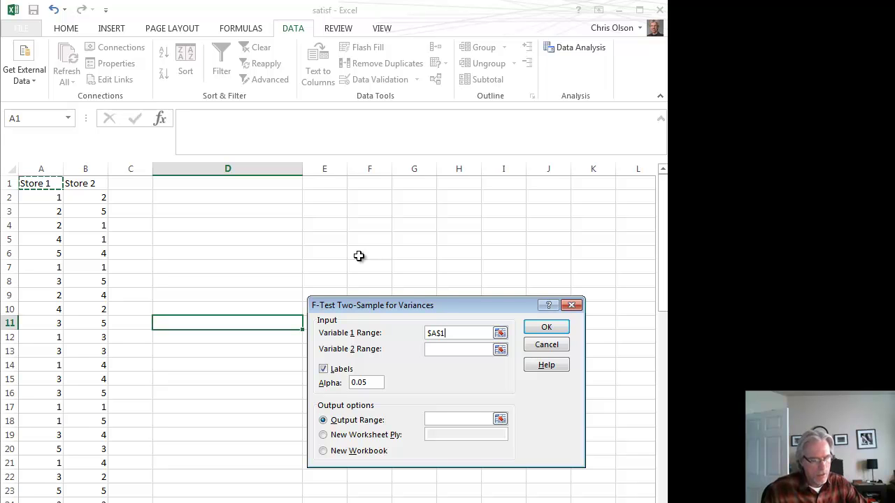
key("ctrl+shift+Down")
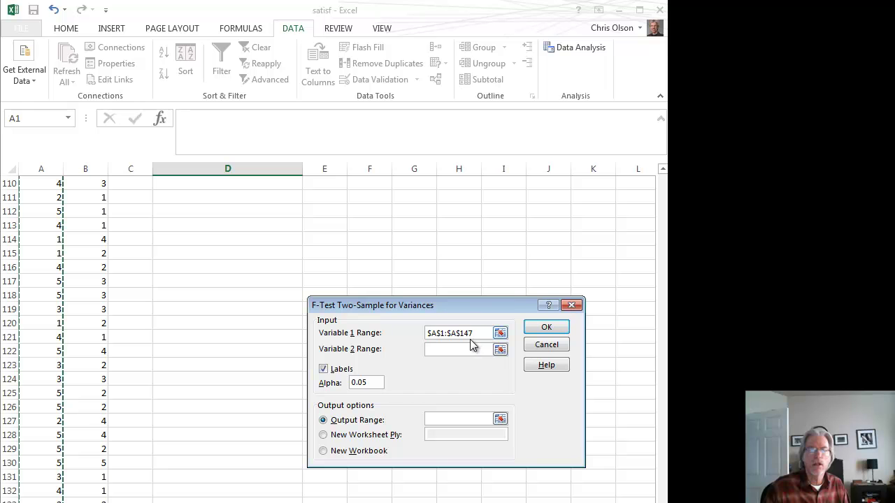
left_click(458, 349)
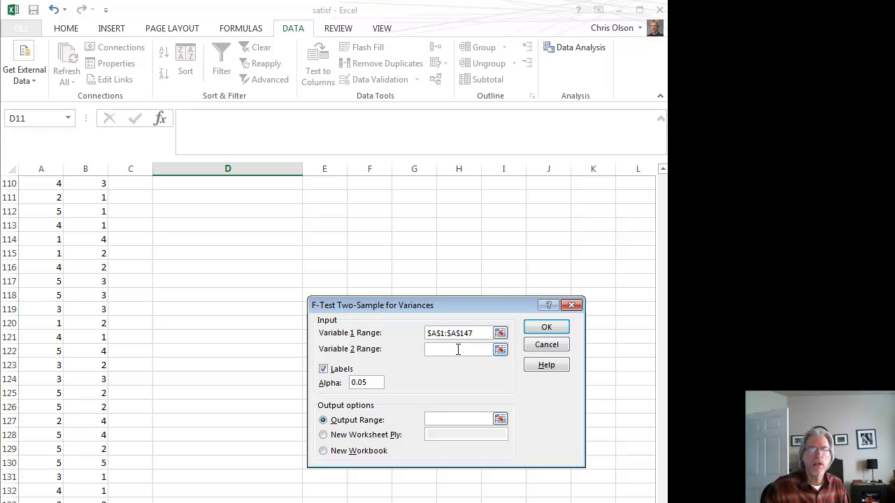
scroll(252, 353, "up", 20)
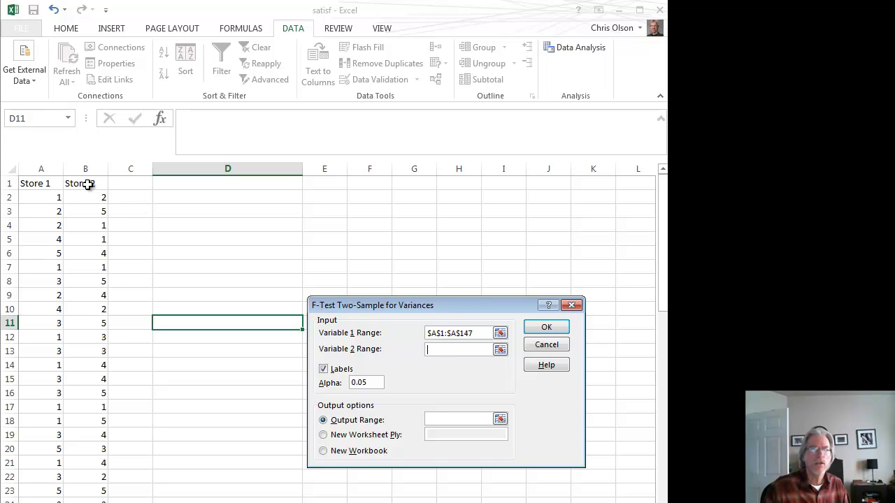
left_click(88, 185)
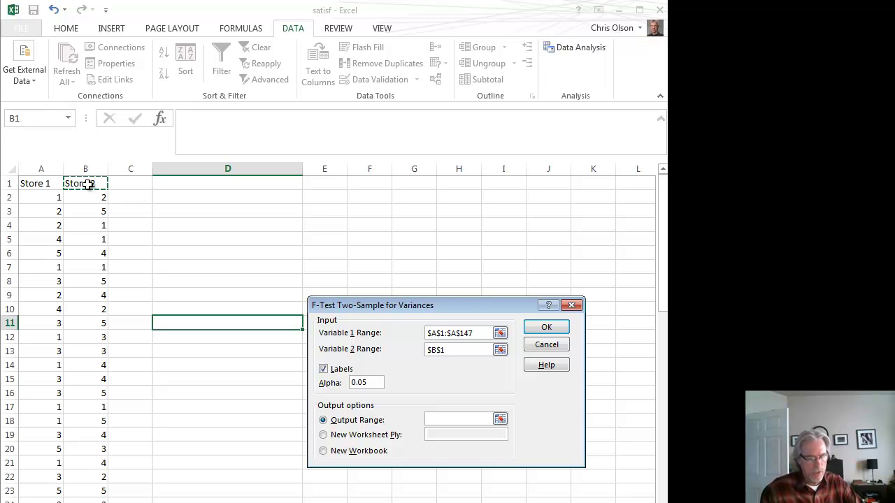
key("ctrl+shift+Down")
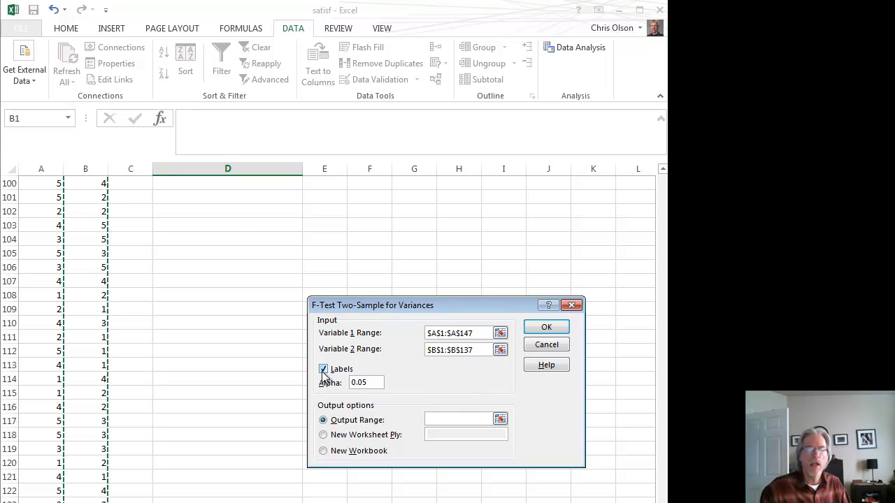
Set the output range to $D$1:$I$15 and run the F-test
scroll(252, 319, "up", 20)
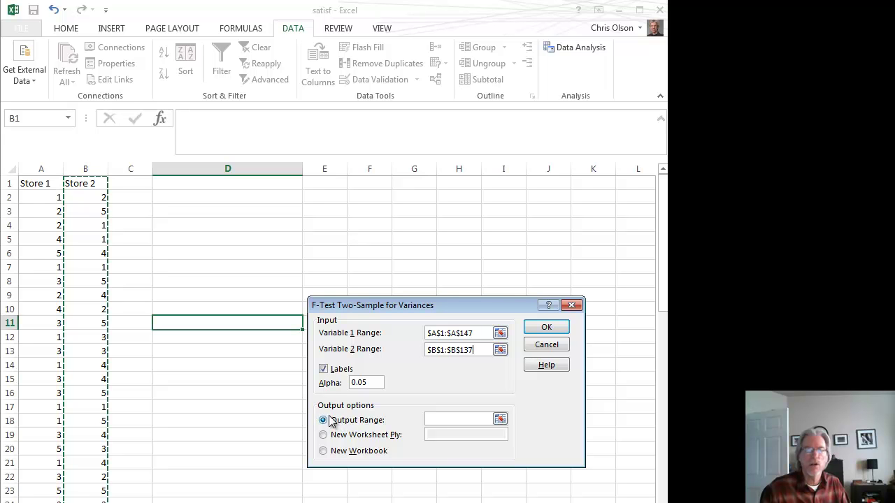
left_click(436, 420)
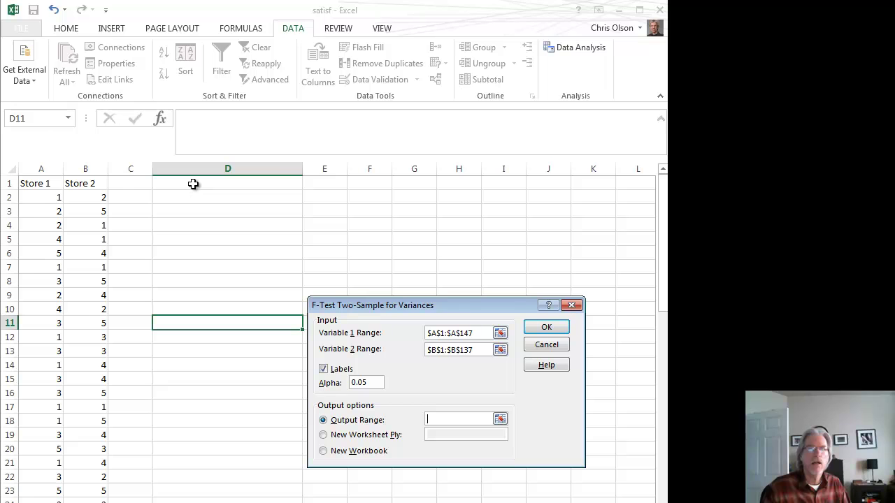
left_click_drag(193, 184, 518, 382)
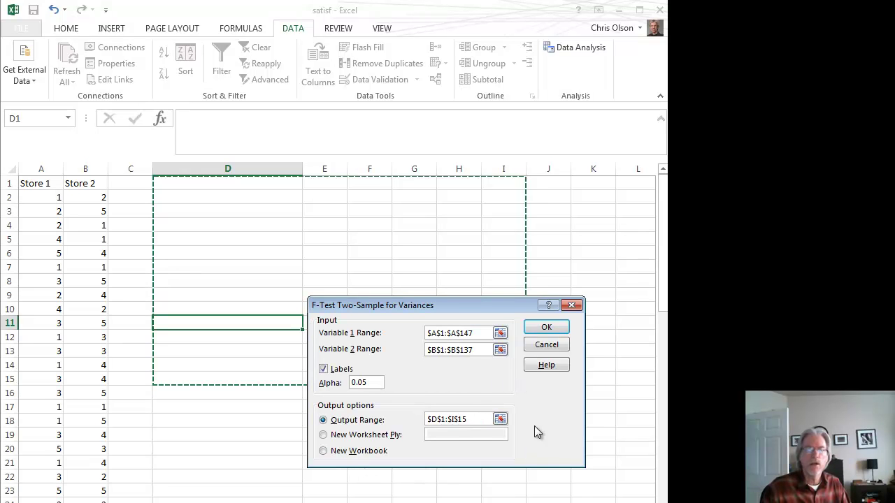
left_click(546, 329)
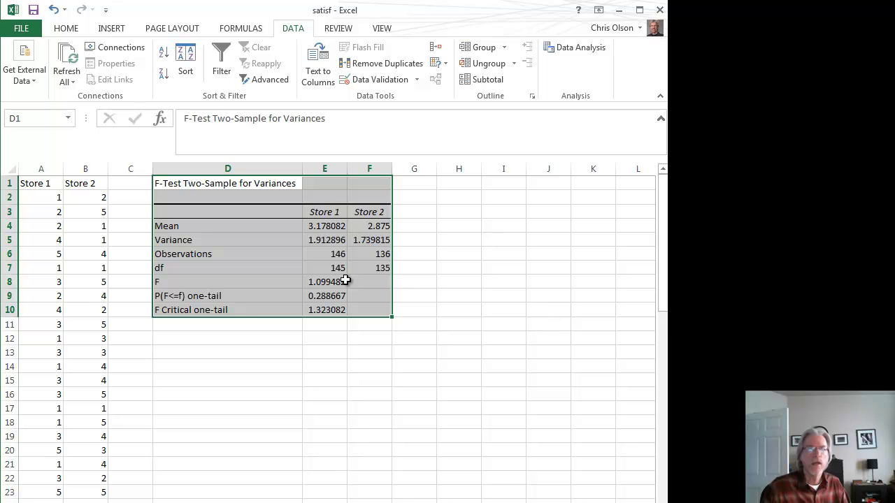
Examine the F-test results table, comparing the means and variances of Store 1 and Store 2
left_click(202, 227)
left_click(325, 213)
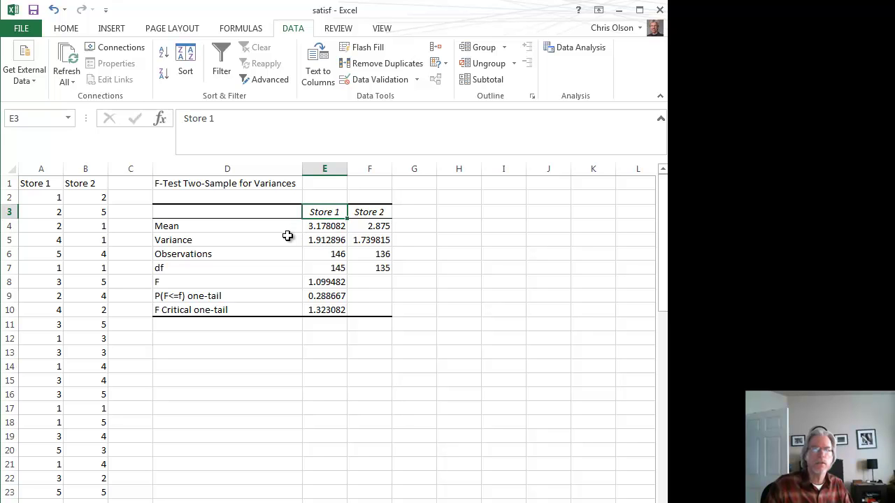
left_click(316, 223)
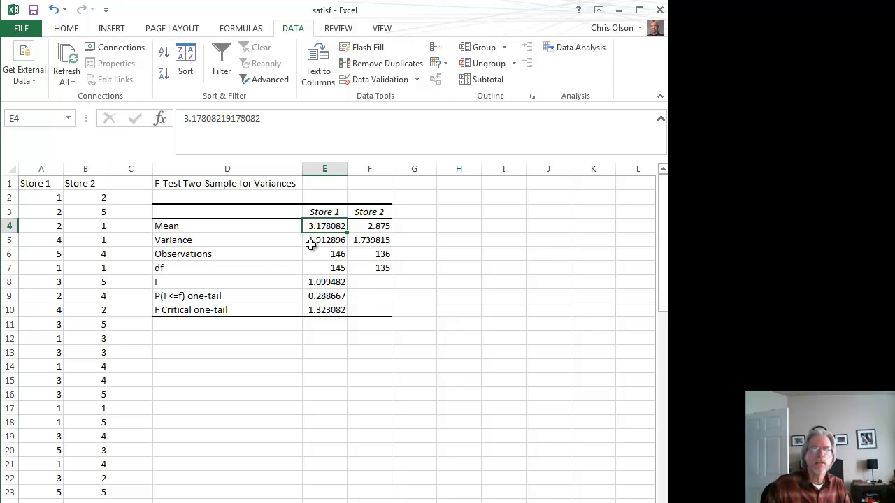
left_click(371, 225)
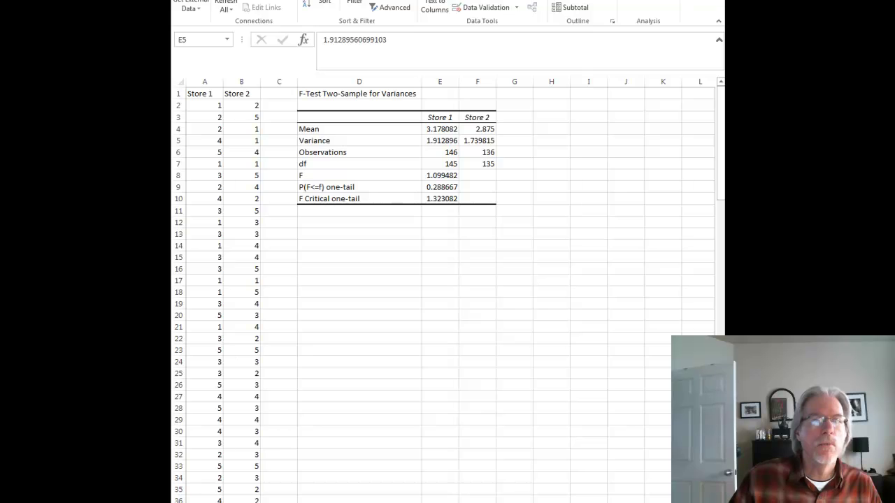
left_click(434, 147)
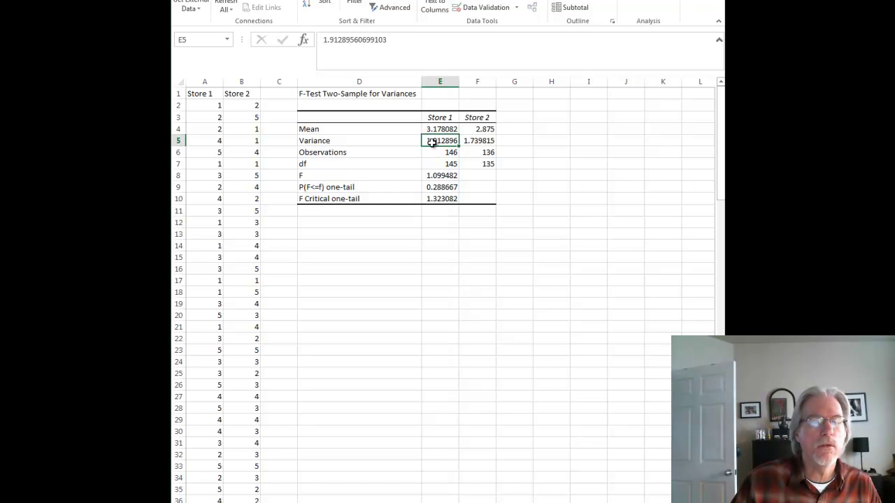
left_click(481, 141)
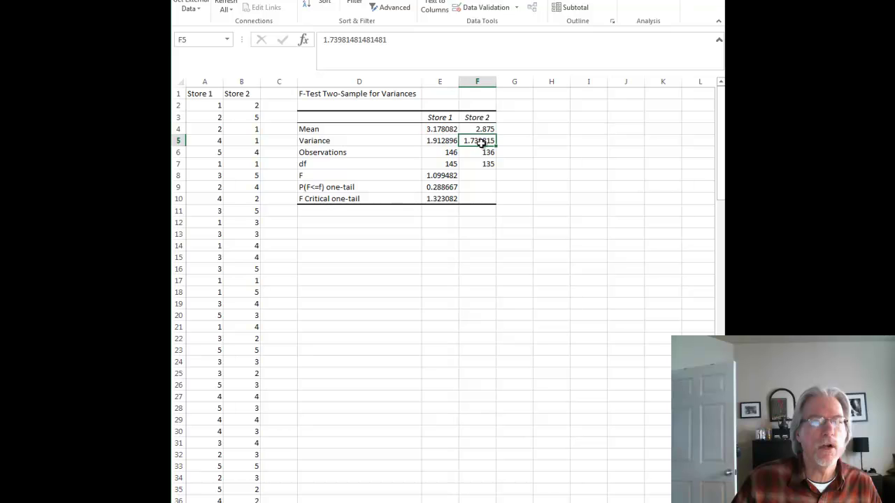
left_click(445, 142)
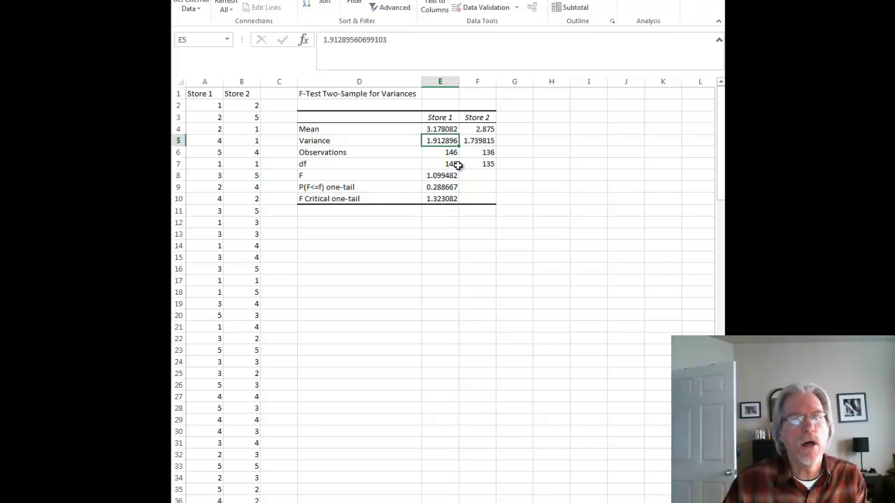
left_click(480, 141)
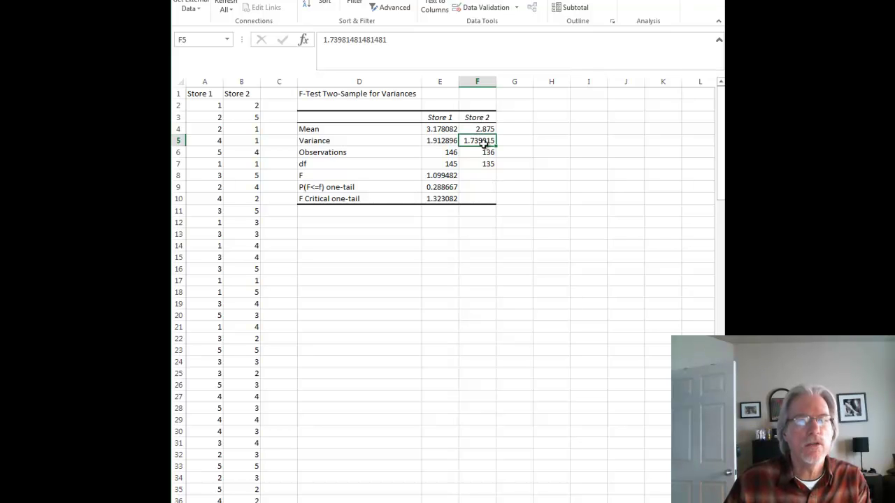
left_click(447, 143)
left_click(475, 141)
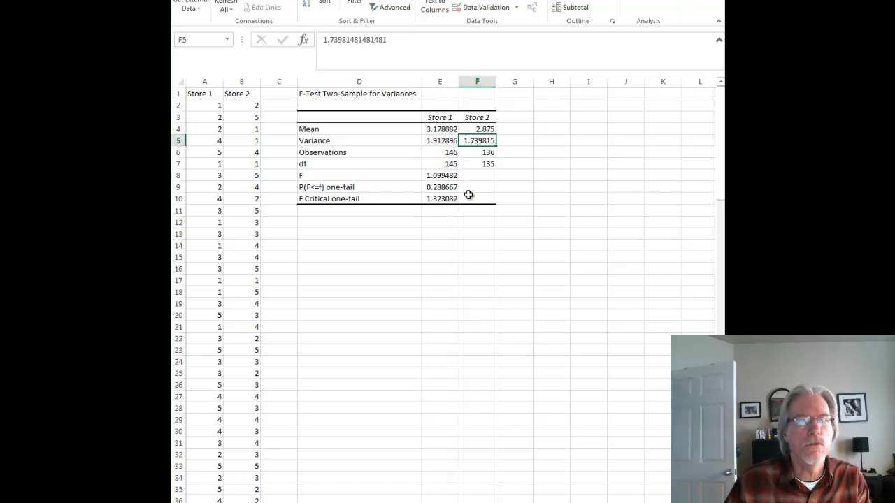
left_click(439, 140)
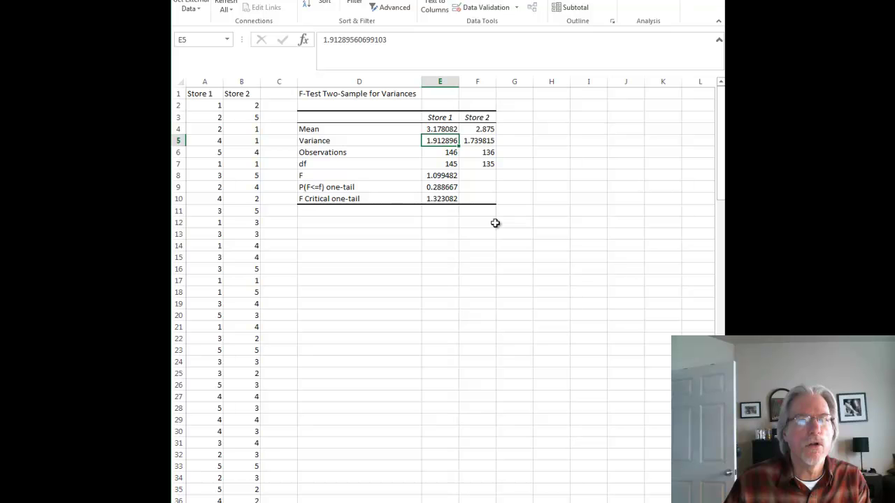
Check Store 2's variance and mean in the F-test results, and compare the F statistic with the F Critical one-tail value
left_click(483, 141)
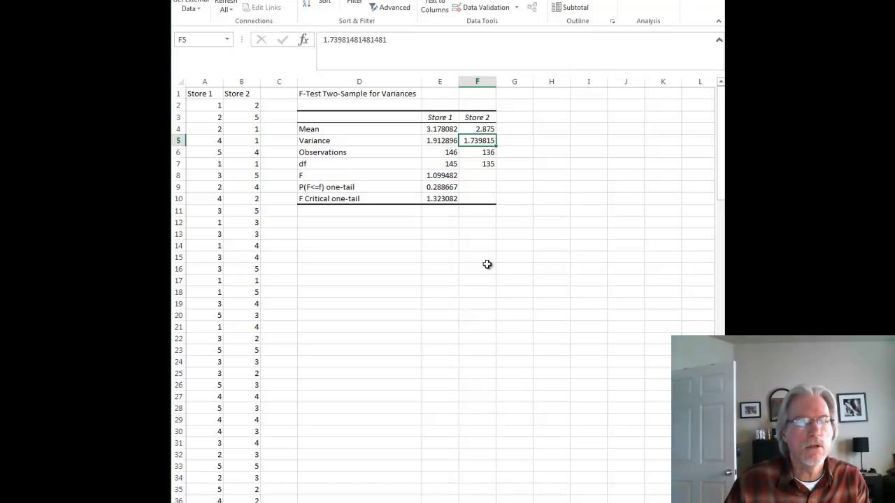
key("Up")
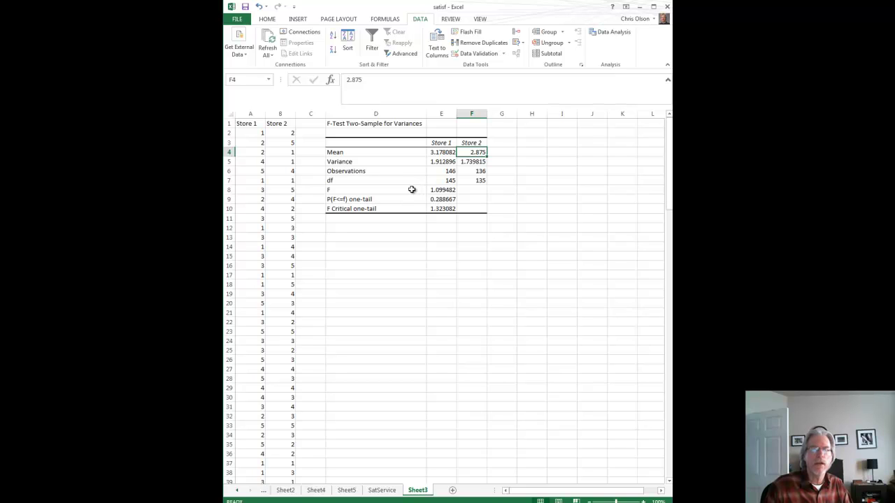
left_click(412, 189)
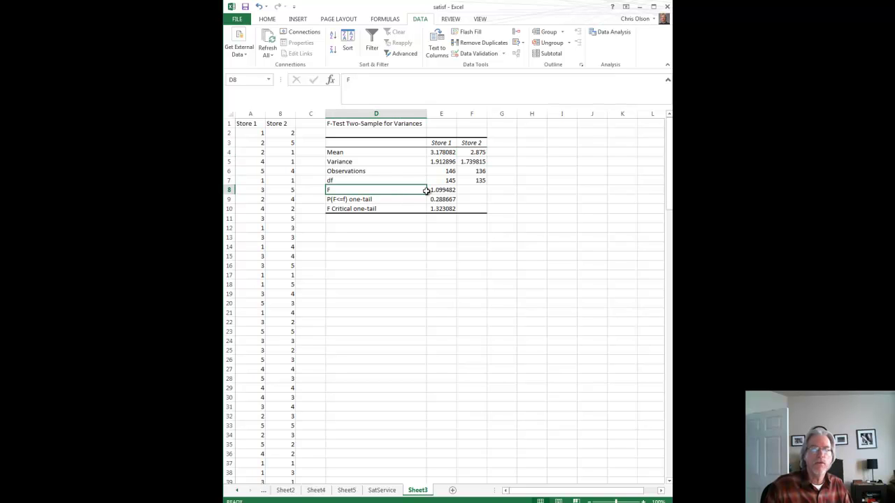
left_click(443, 190)
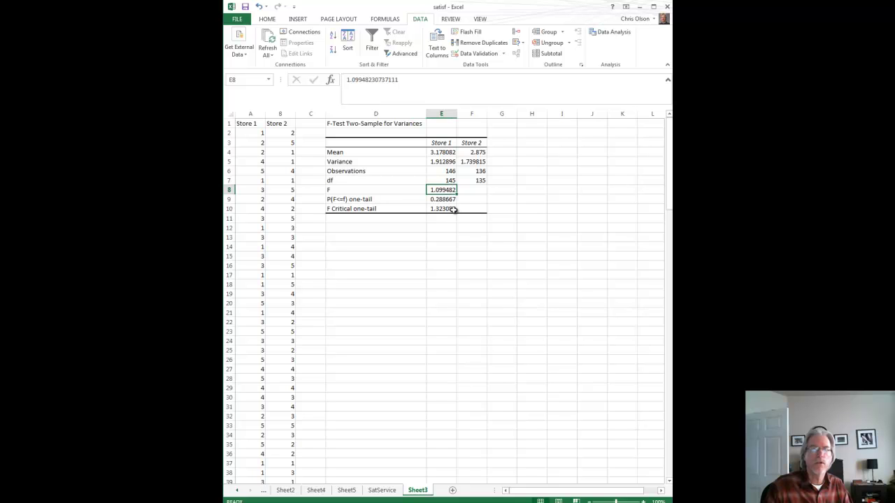
left_click(381, 208)
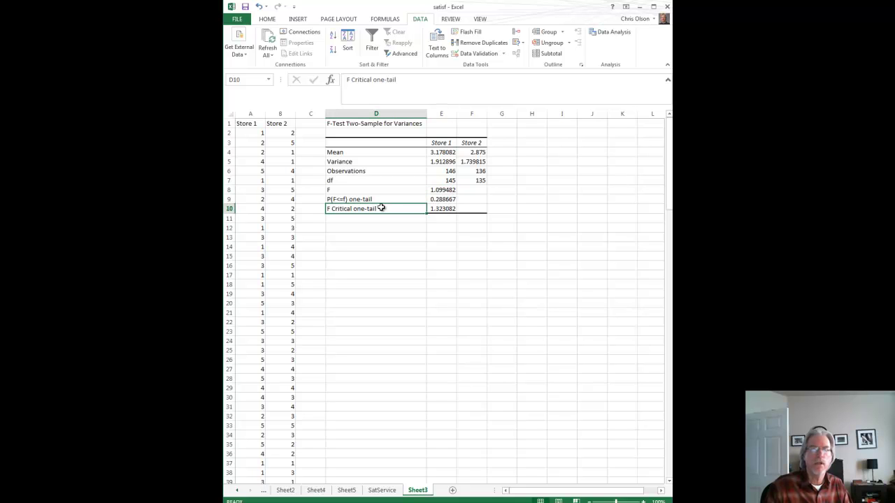
left_click(446, 209)
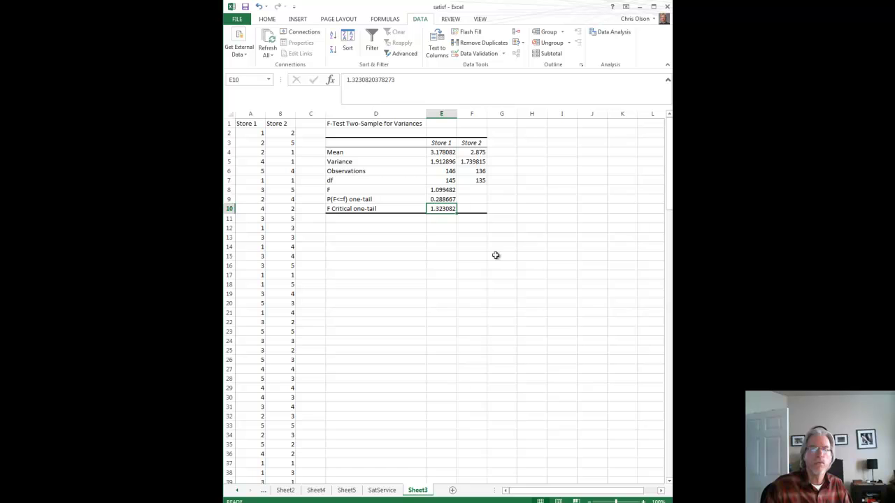
left_click(423, 227)
left_click(424, 238)
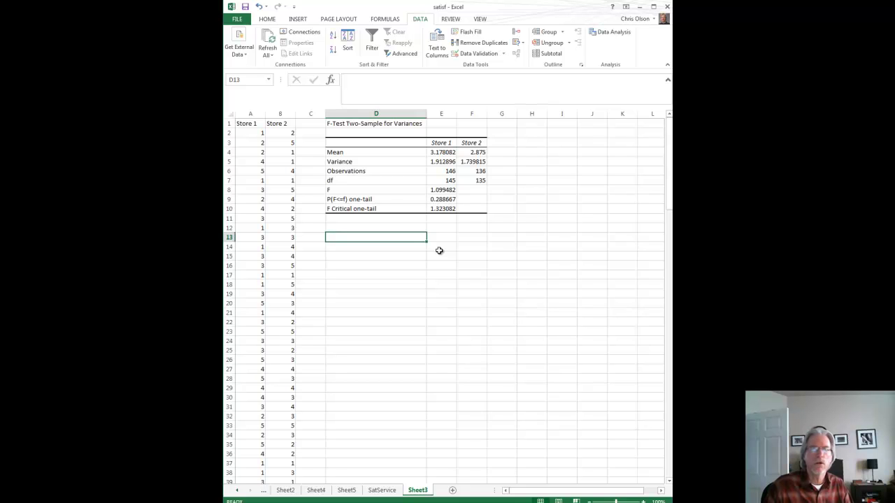
left_click(437, 190)
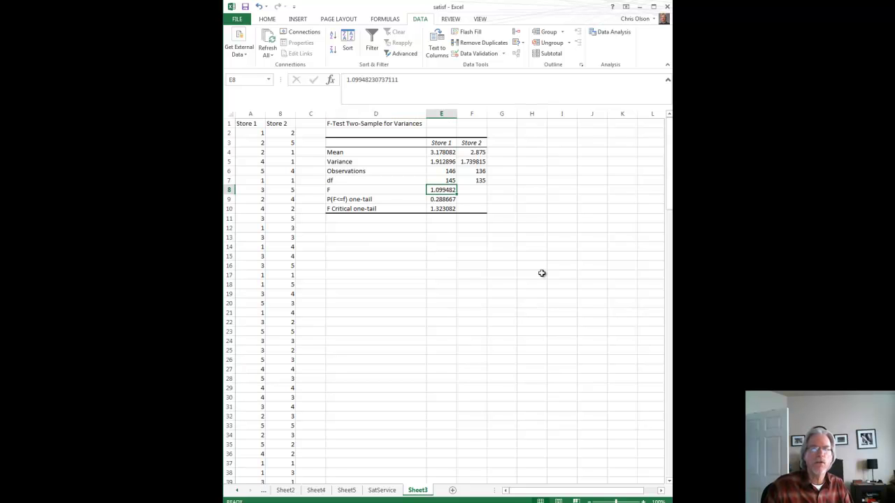
left_click(445, 209)
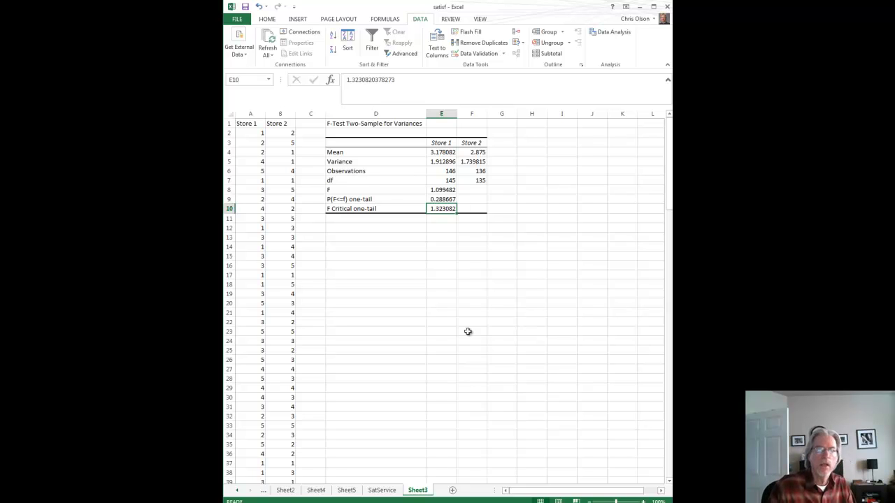
left_click(410, 265)
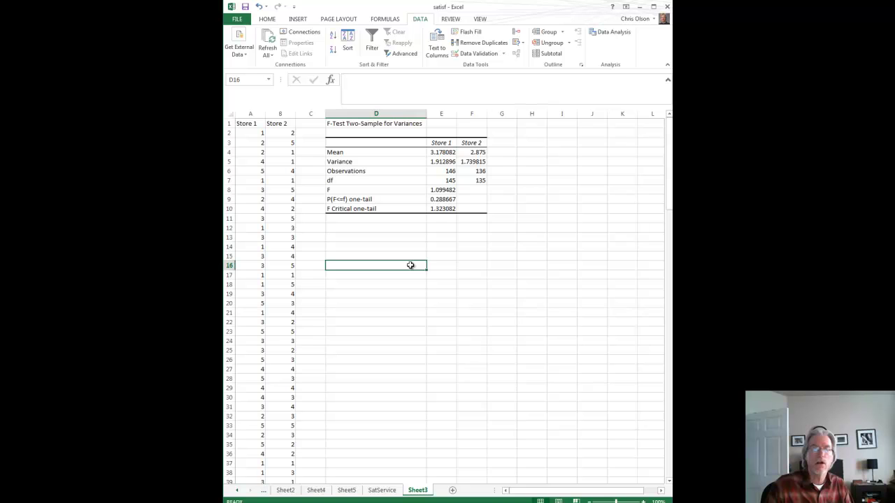
left_click(435, 190)
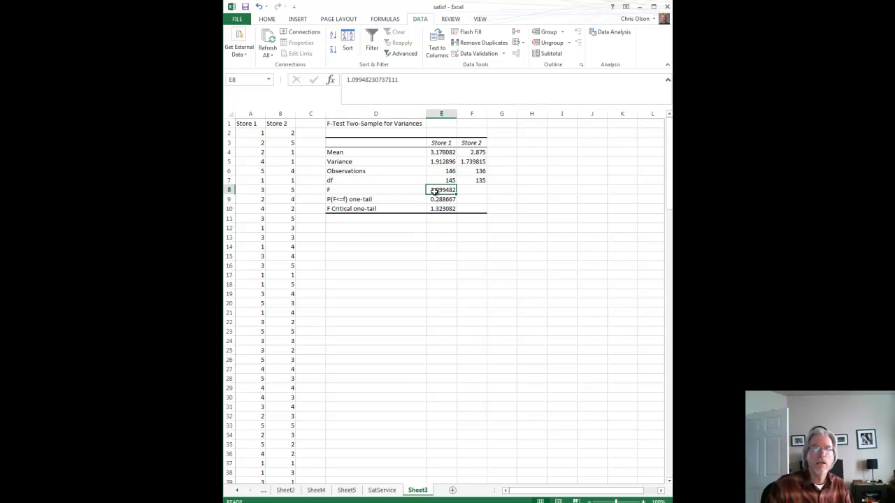
key("Down")
key("Down")
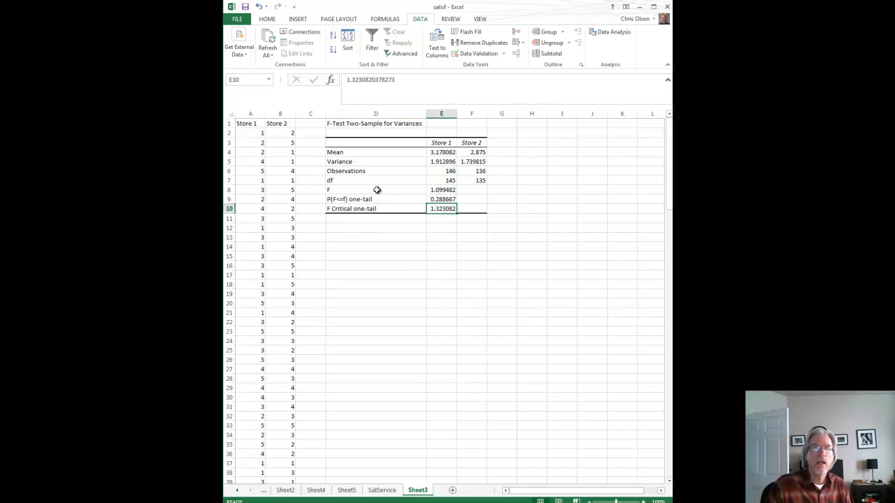
left_click(430, 189)
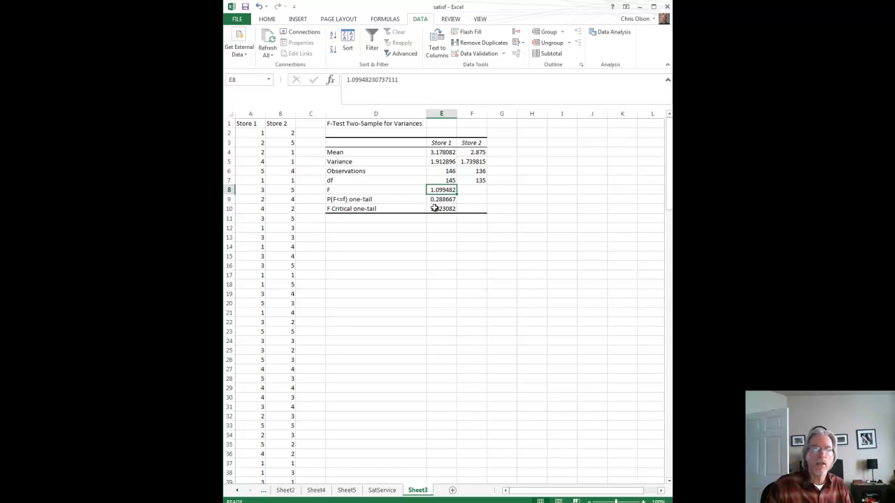
left_click(435, 208)
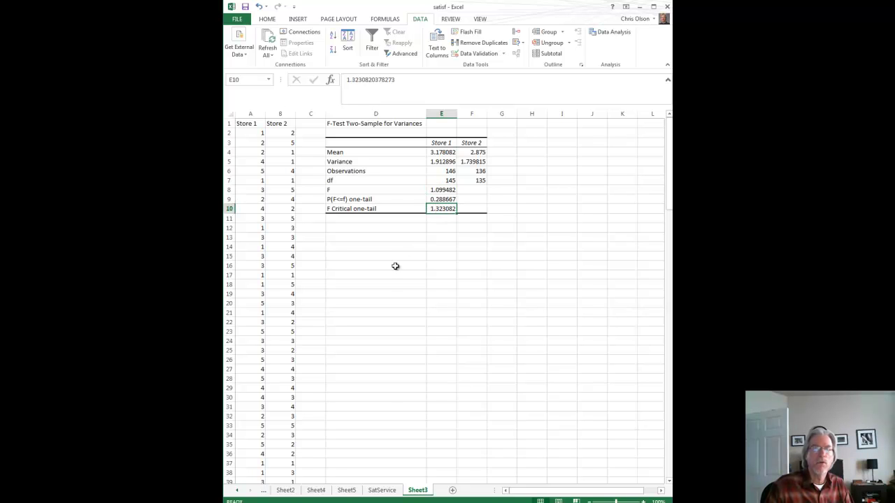